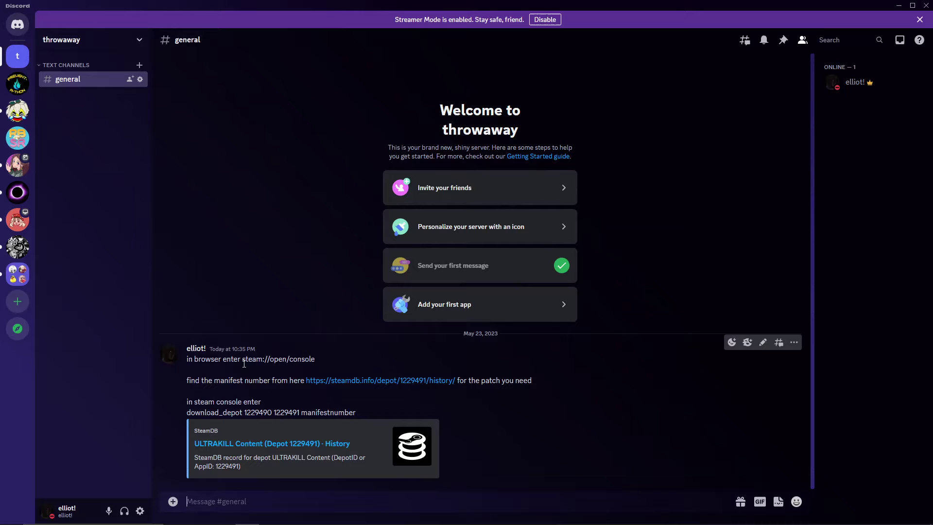
Copy steam://open/console from the Discord message, enter it as the address in Opera and allow it to open Steam.
left_click_drag(244, 363, 316, 358)
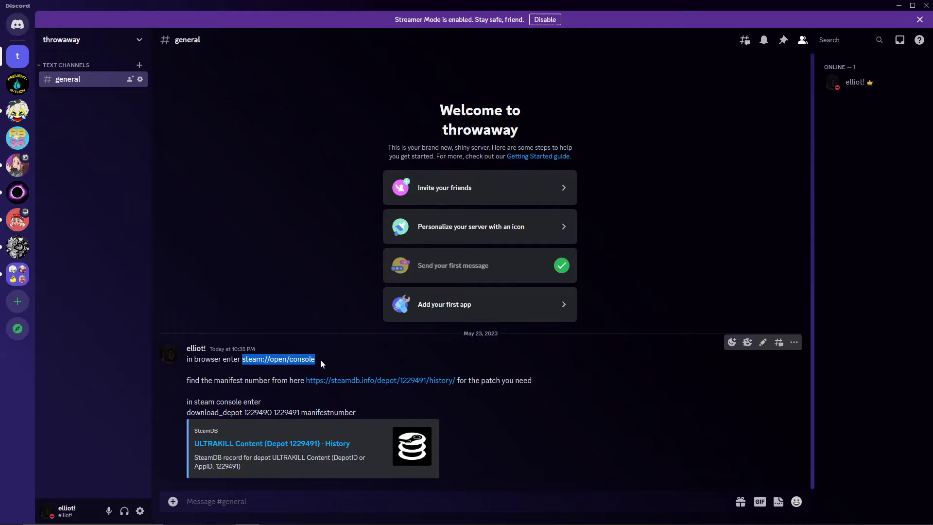
key("ctrl+c")
key("alt+Tab")
key("alt+Tab")
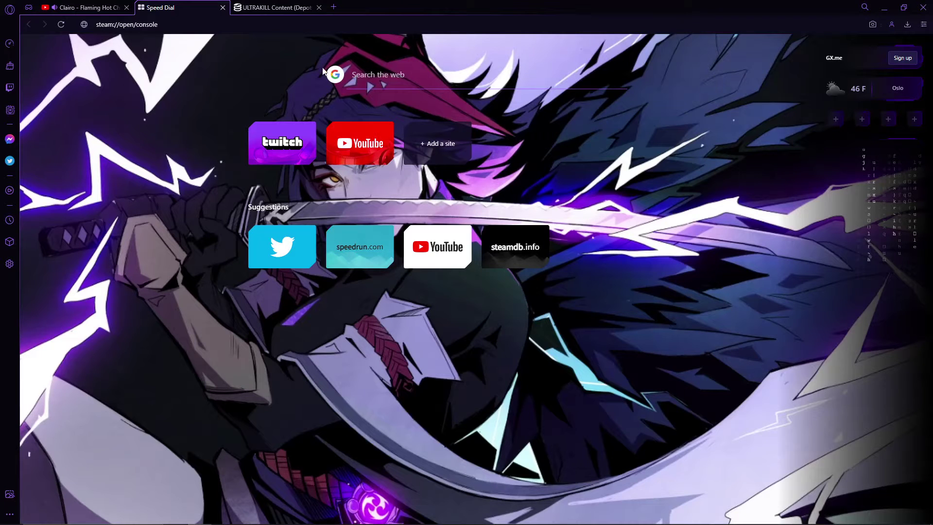
left_click(217, 26)
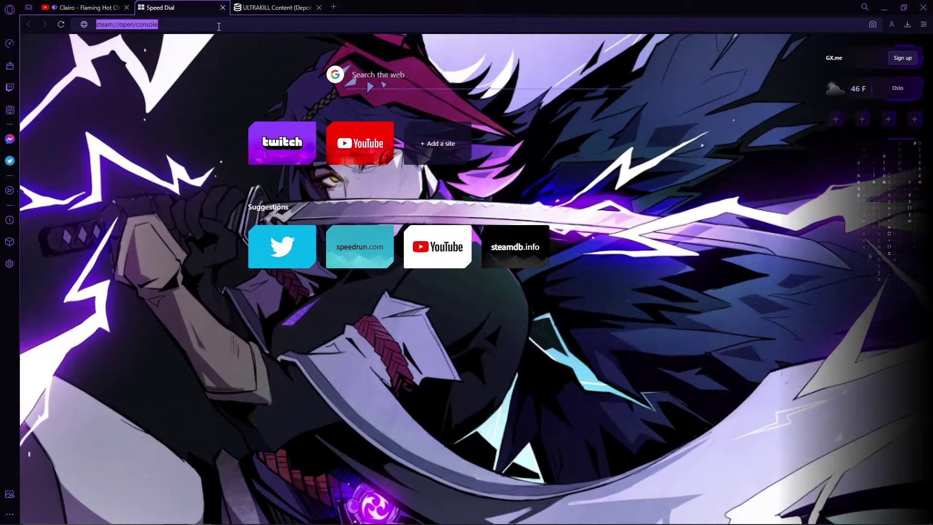
key("Return")
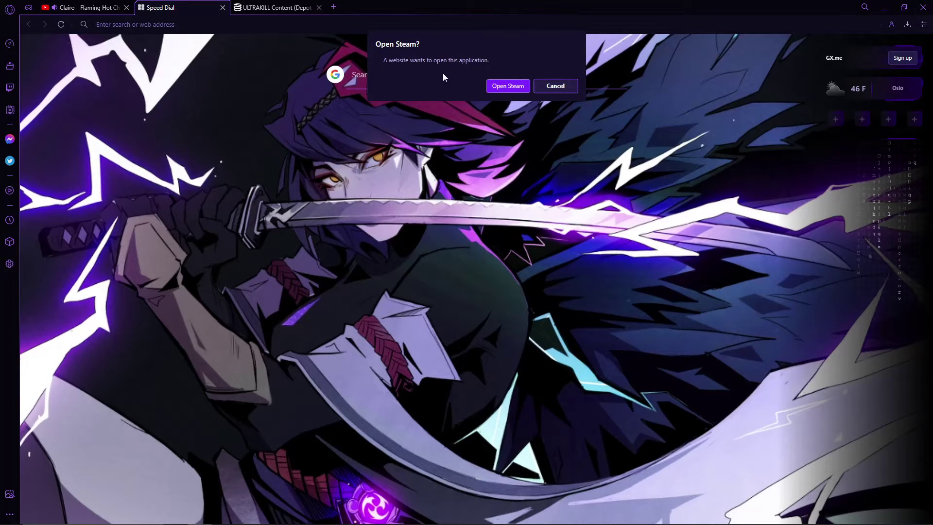
left_click(503, 89)
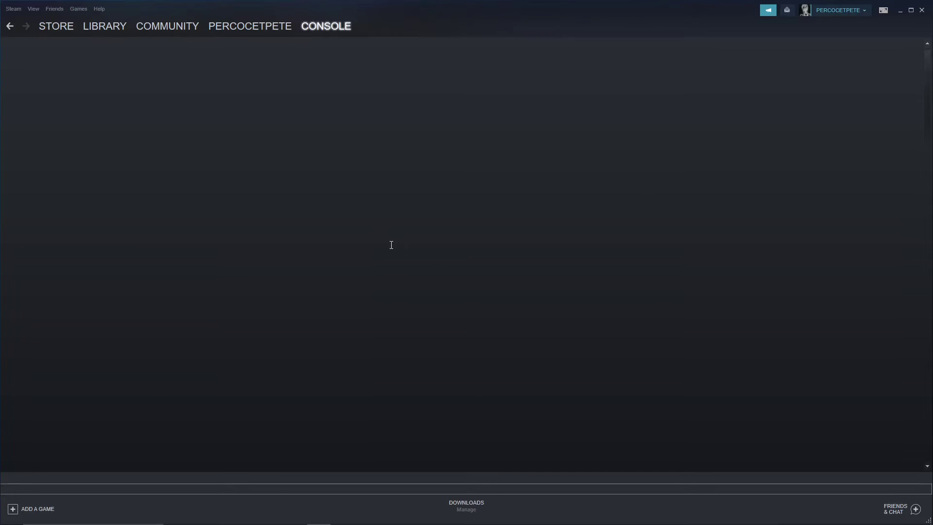
Switch to the ULTRAKILL Content depot 1229491 history page on SteamDB in Opera, highlighting its link in the Discord message.
key("alt+Tab")
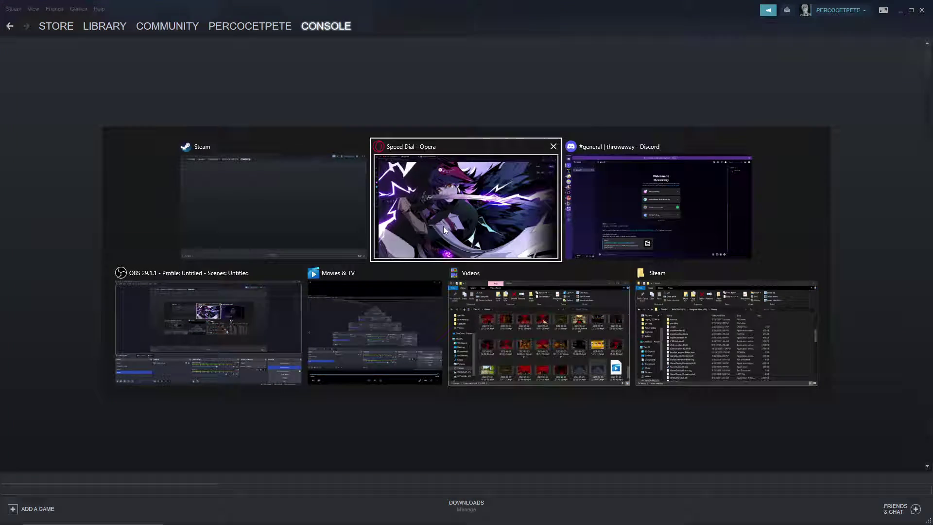
left_click(443, 226)
left_click(281, 5)
key("alt+Tab")
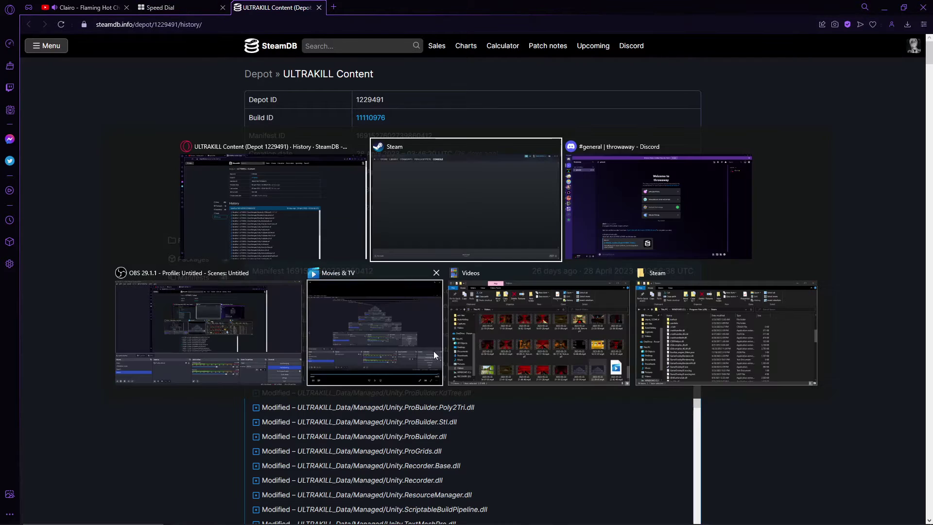
left_click(608, 231)
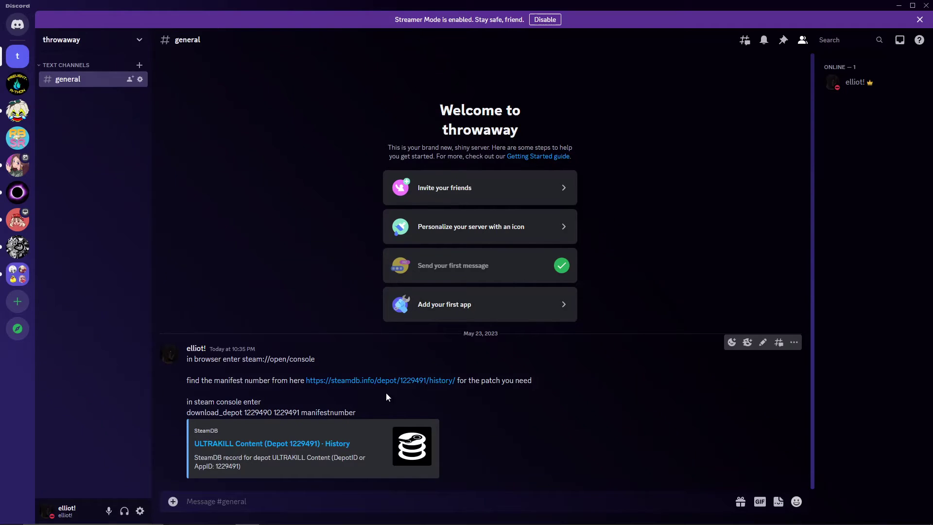
left_click_drag(304, 384, 454, 388)
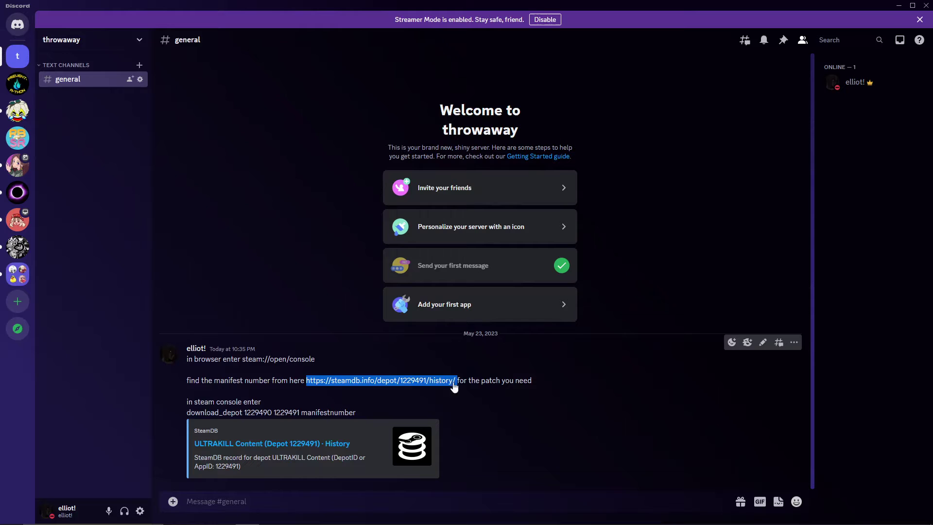
left_click(369, 361)
mouse_move(310, 387)
left_mouse_down()
mouse_move(401, 387)
mouse_move(326, 385)
left_mouse_up()
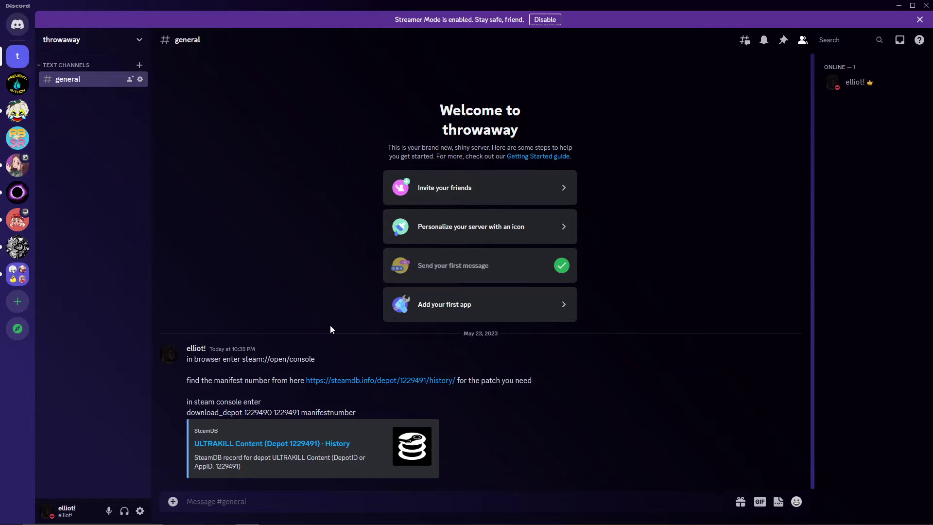
key("alt+Tab")
left_click(451, 228)
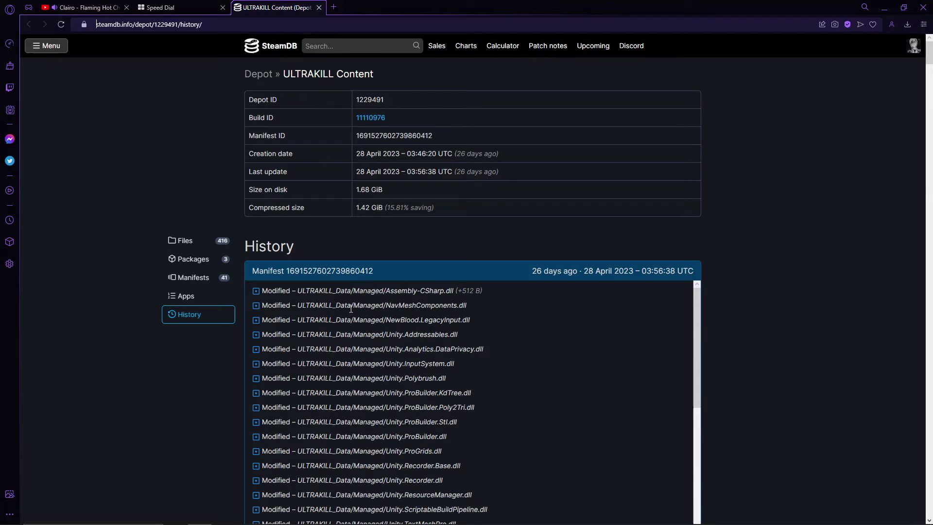
scroll(350, 308, "down", 5)
scroll(185, 356, "down", 10)
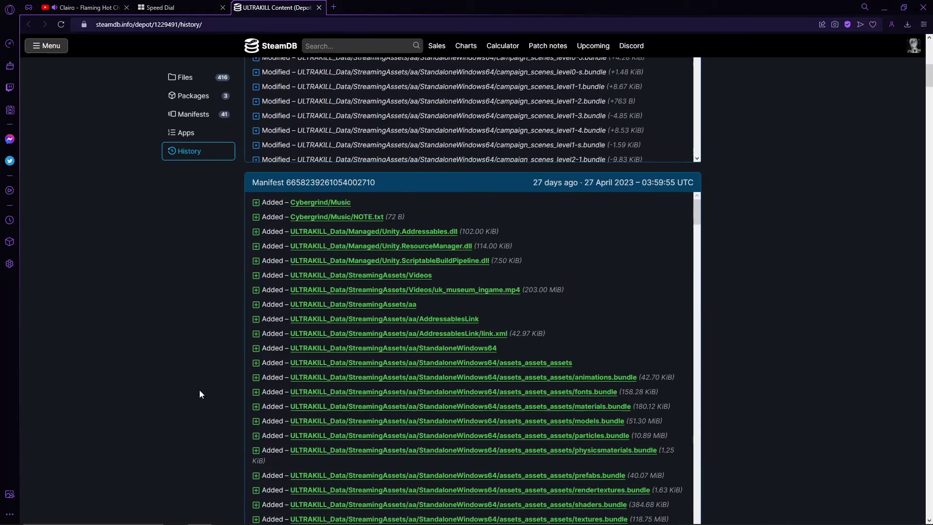
scroll(200, 391, "down", 13)
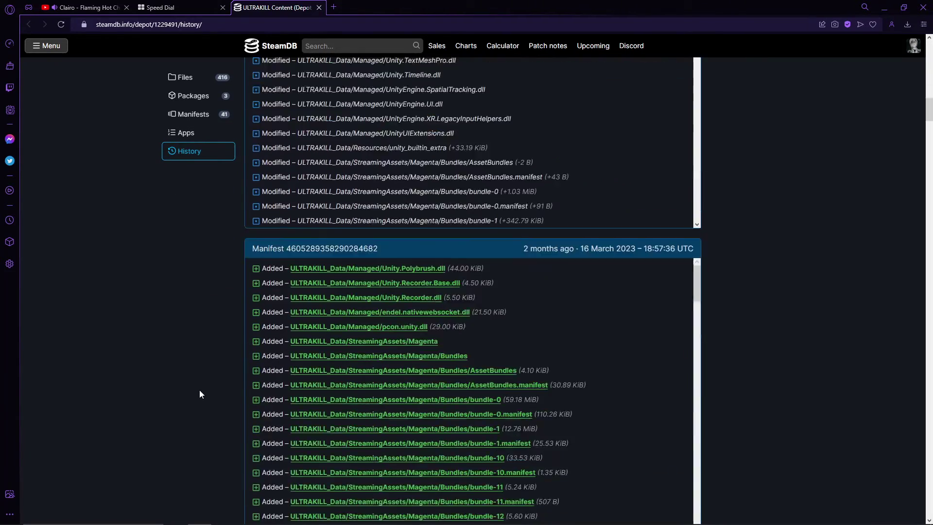
scroll(199, 390, "down", 15)
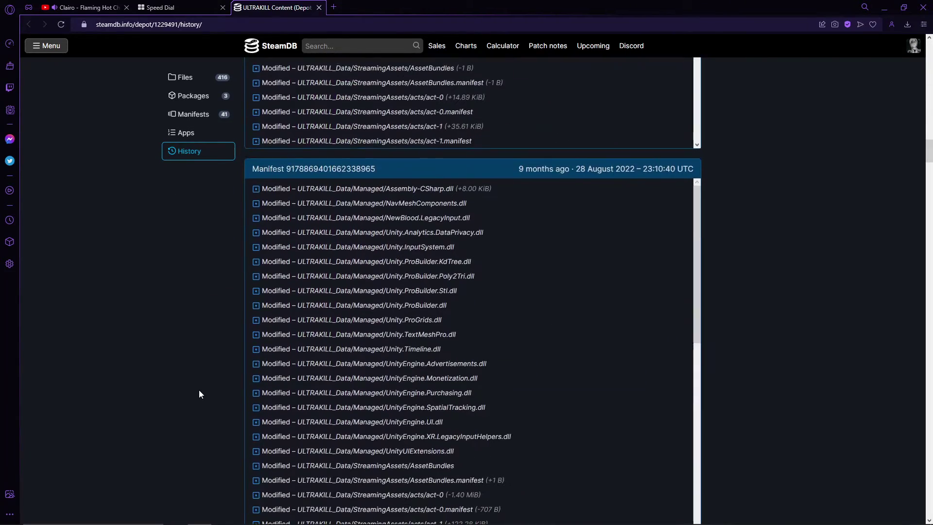
scroll(199, 389, "up", 1)
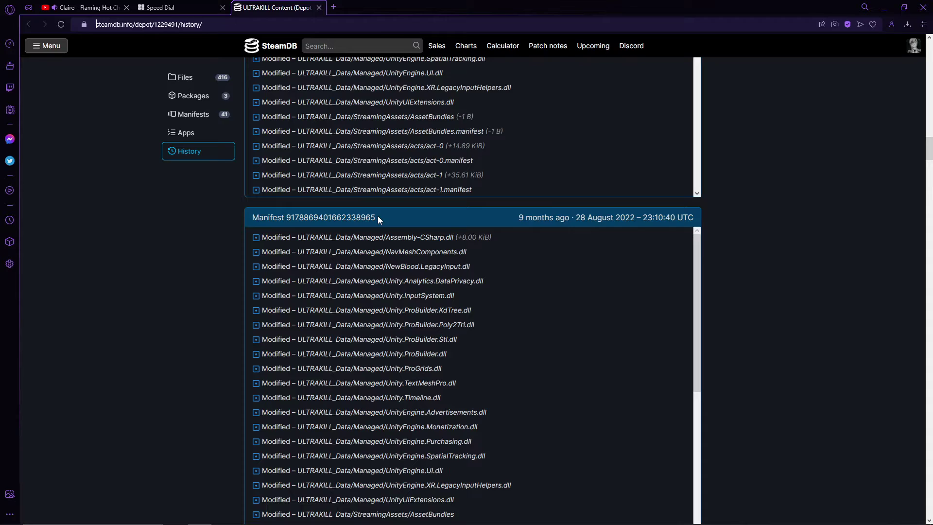
mouse_move(378, 216)
left_mouse_down()
mouse_move(286, 224)
mouse_move(380, 215)
left_mouse_up()
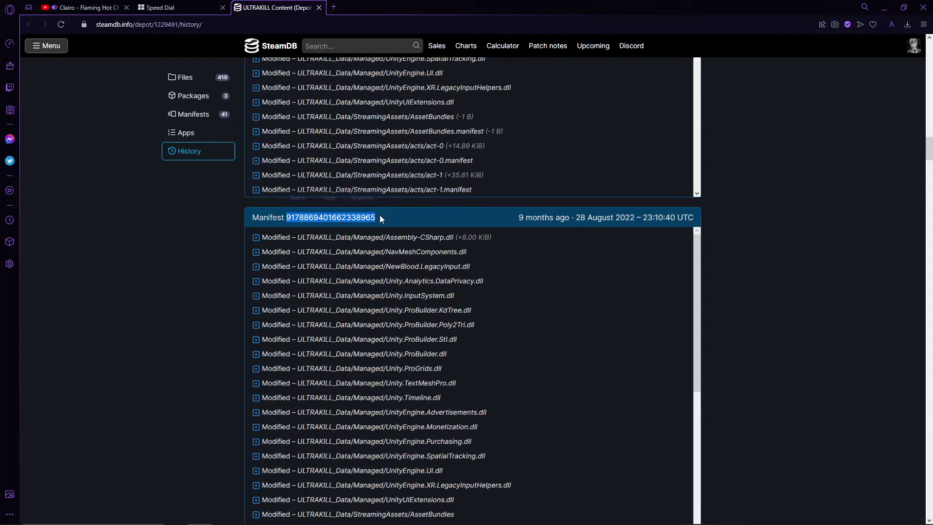
key("alt+Tab")
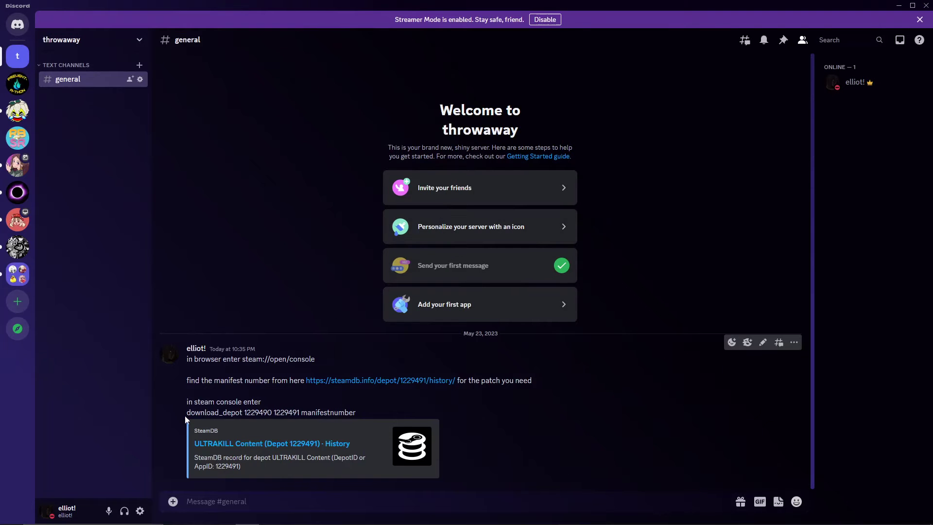
left_click_drag(188, 413, 301, 412)
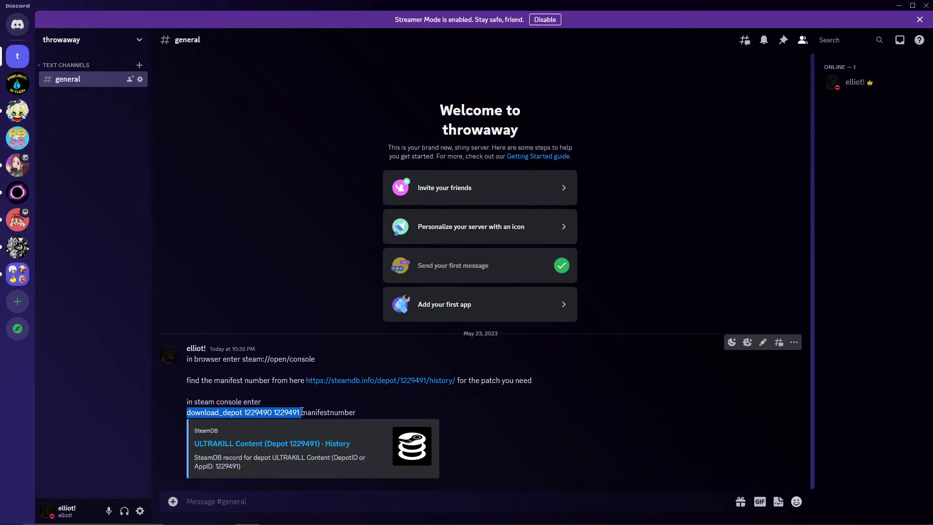
key("alt+Tab")
key("alt+Tab")
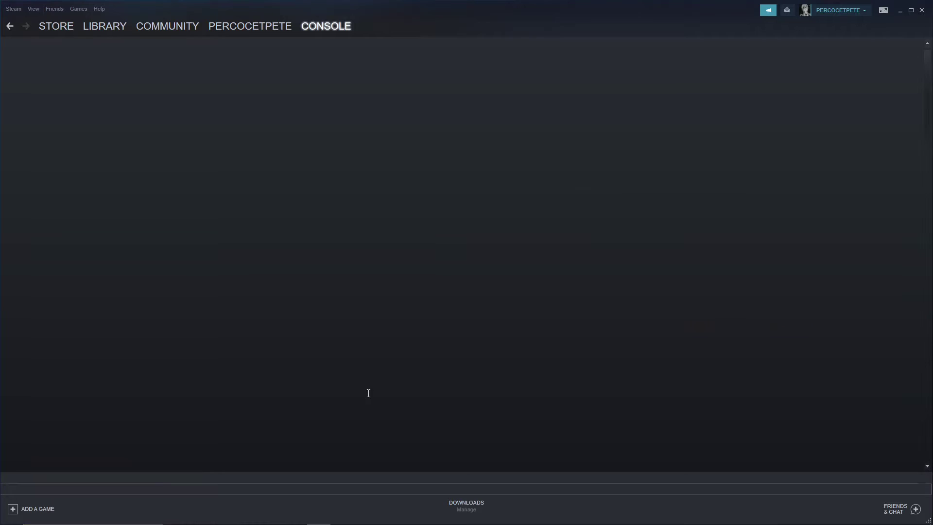
key("ctrl+v")
key("alt+Tab")
left_click(601, 235)
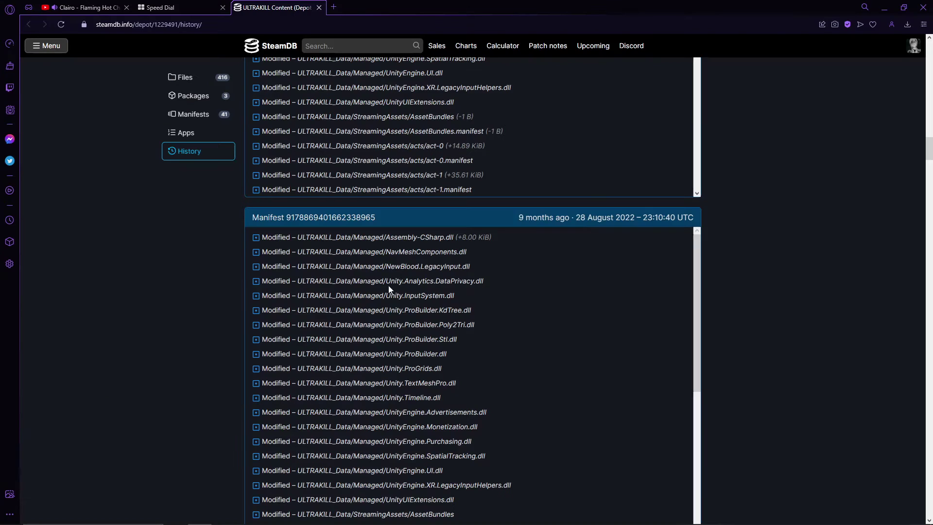
left_click_drag(380, 217, 286, 220)
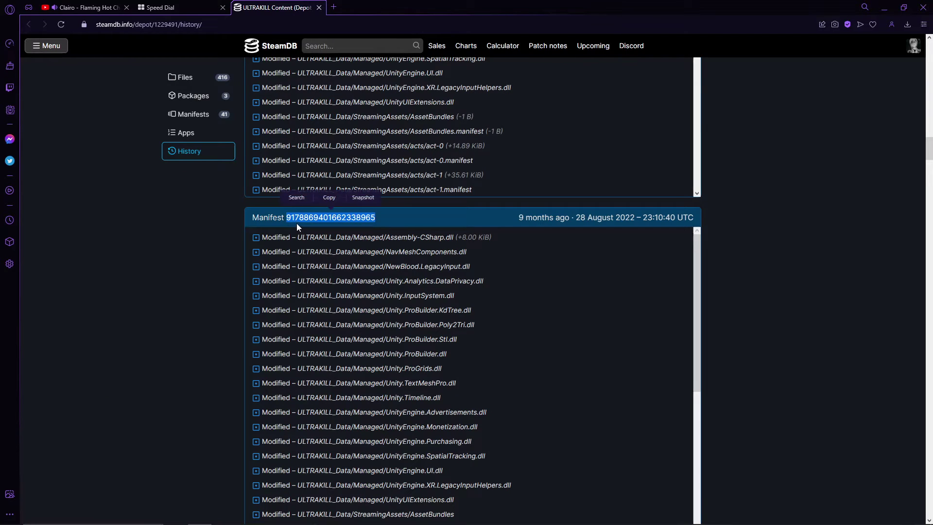
key("alt+Tab")
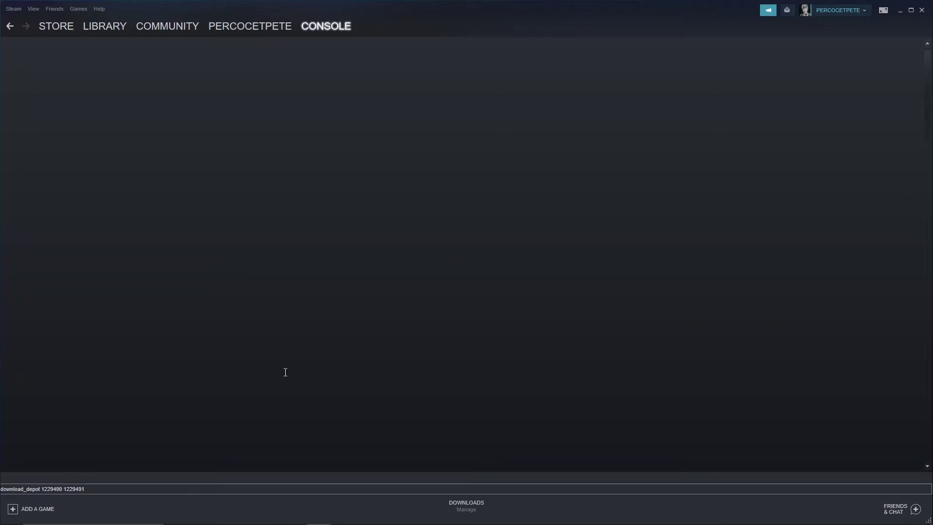
key("ctrl+v")
key("Return")
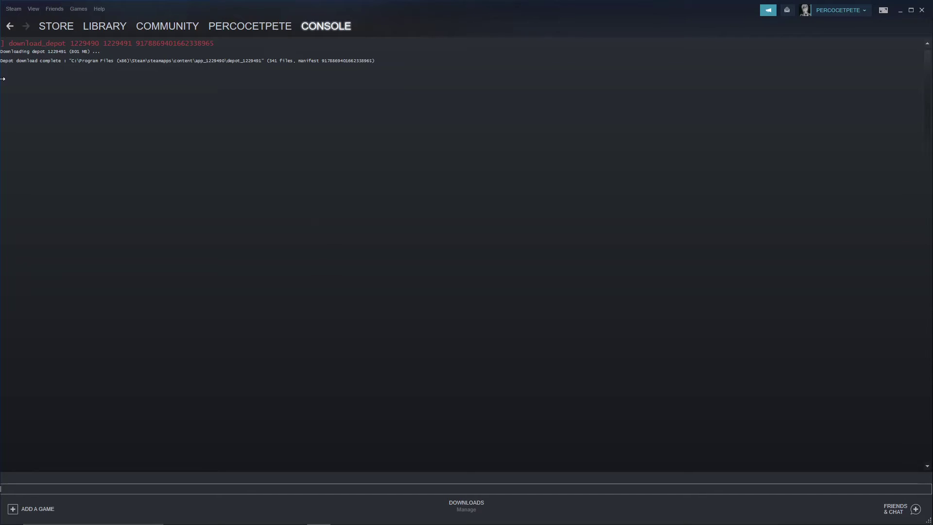
Follow the download path printed in the console by opening steamapps\content\app_1229490\depot_1229491 from the Steam folder in File Explorer.
left_click_drag(2, 62, 379, 67)
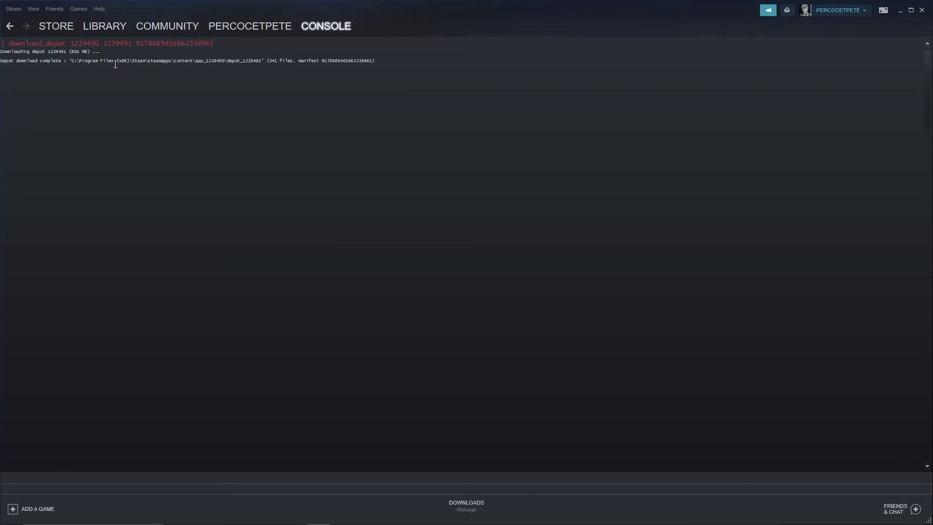
left_click_drag(118, 63, 256, 64)
key("alt+Tab")
left_click(700, 342)
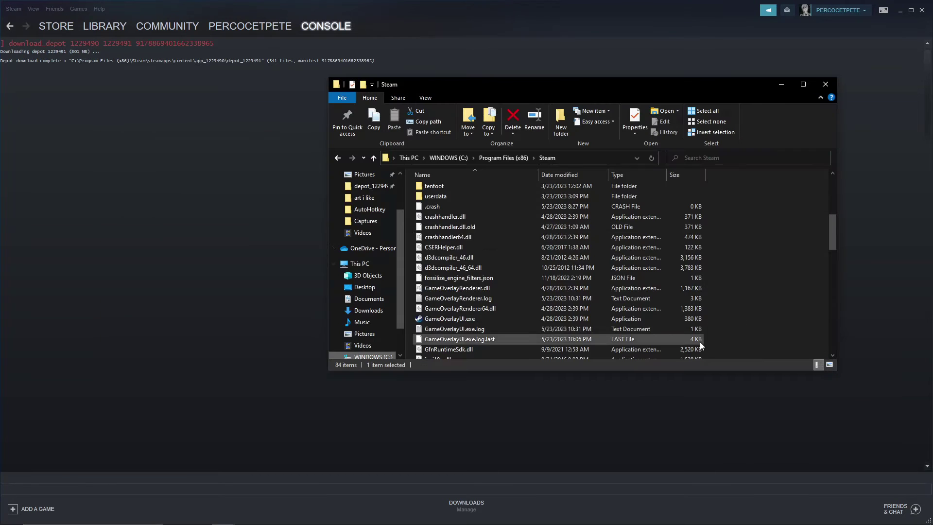
scroll(452, 212, "up", 6)
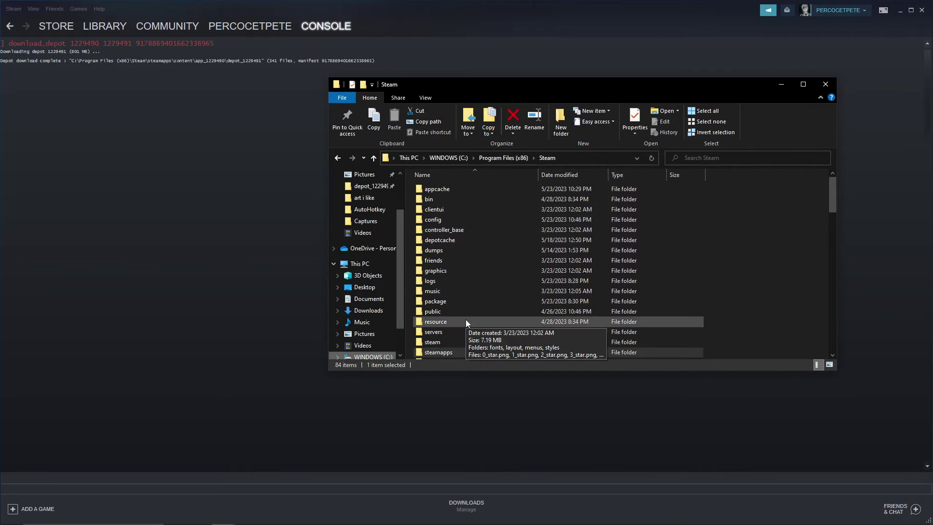
scroll(468, 323, "down", 1)
double_click(450, 324)
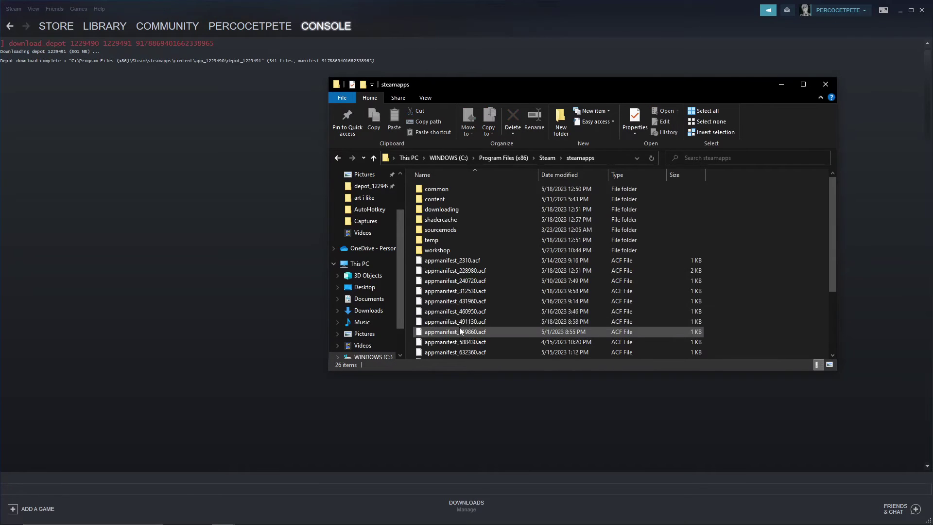
double_click(451, 200)
left_click(456, 192)
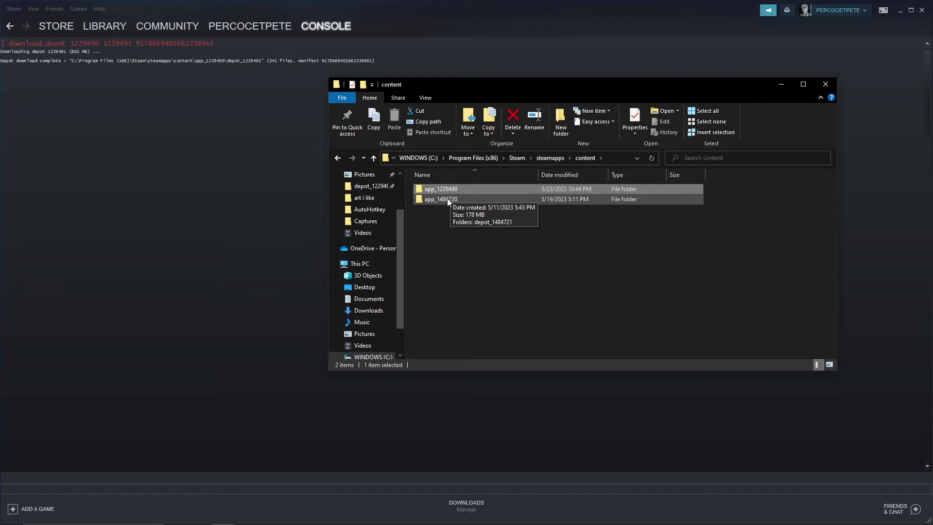
double_click(456, 189)
double_click(456, 189)
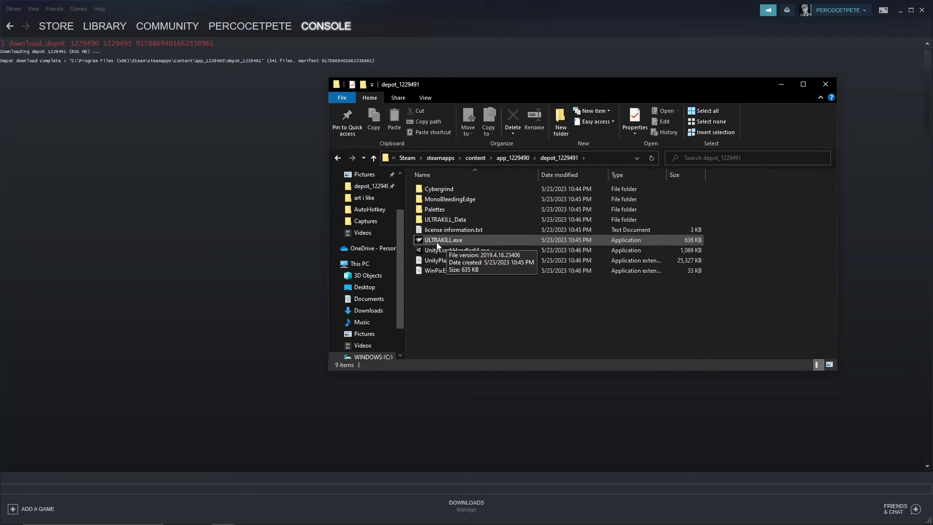
Open ULTRAKILL's local files folder from the Steam library and move its Explorer window toward the screen's upper-left area.
scroll(361, 257, "up", 2)
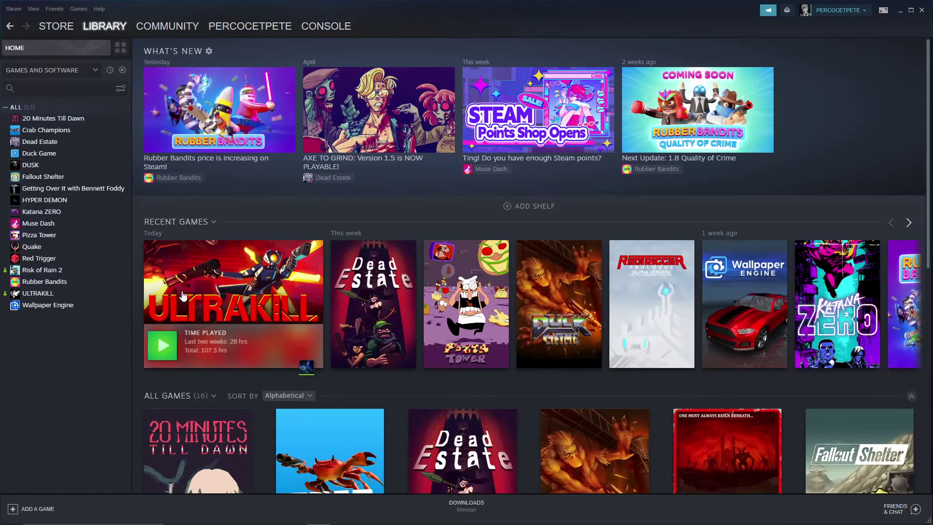
left_click(204, 295)
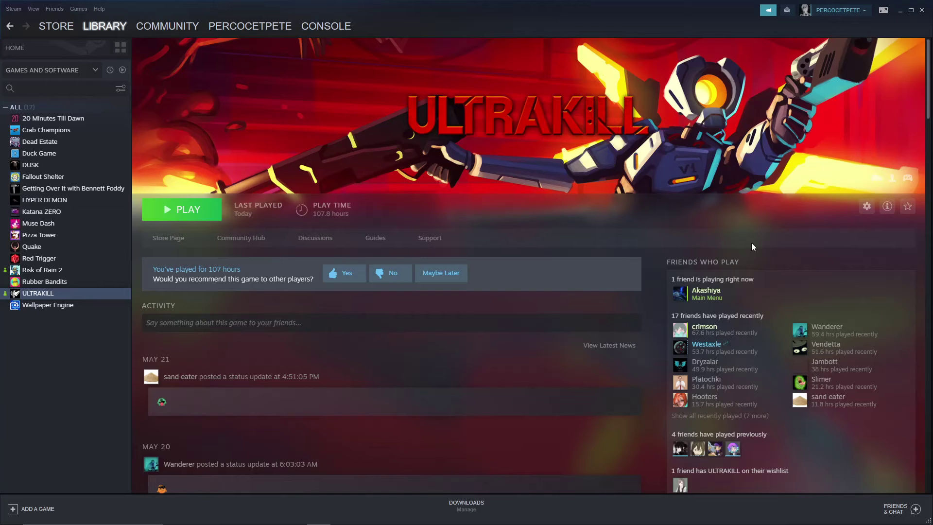
left_click(865, 207)
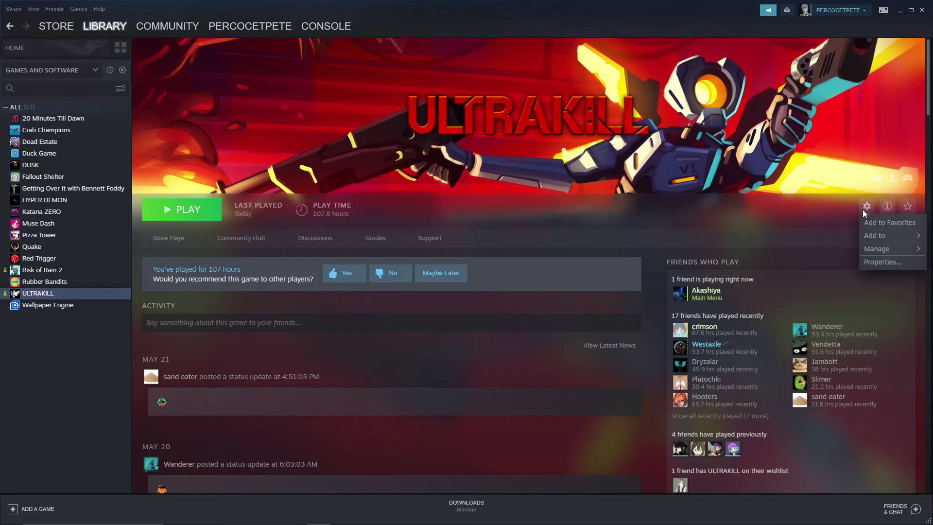
mouse_move(876, 248)
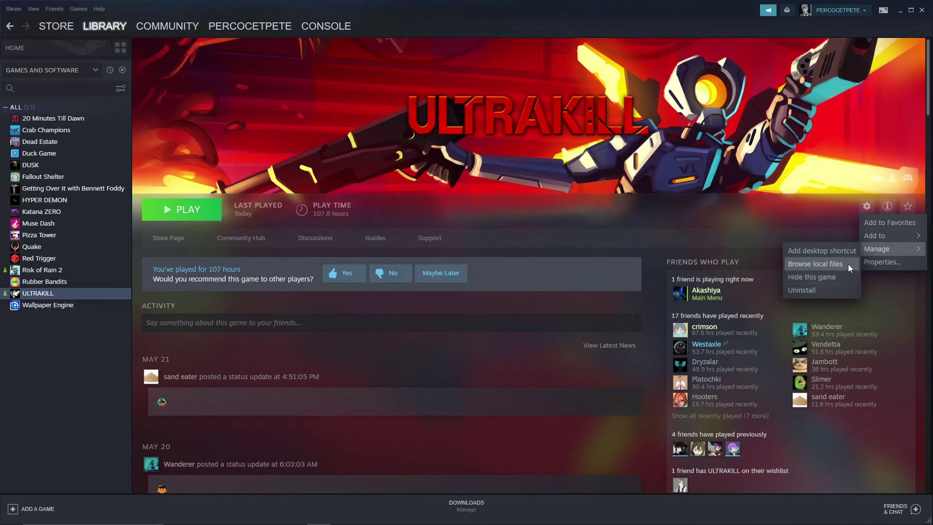
left_click(848, 264)
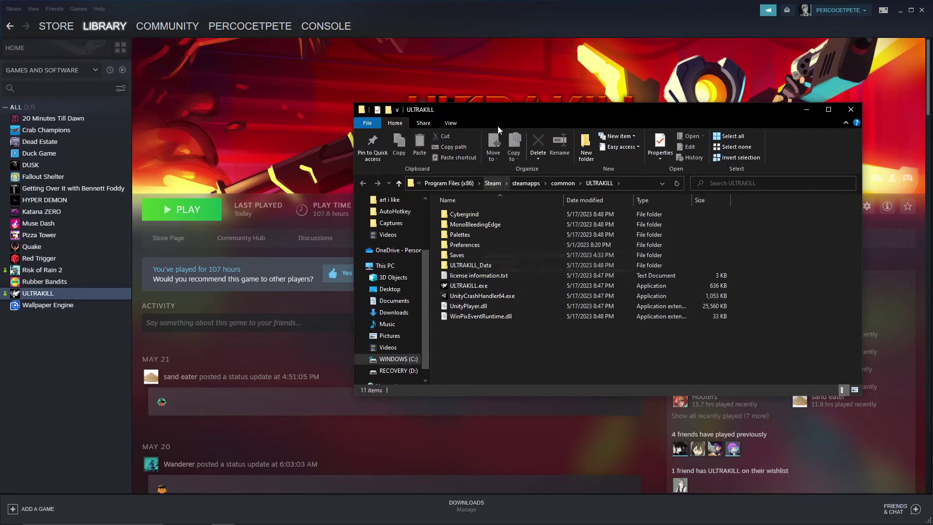
left_click_drag(484, 114, 245, 58)
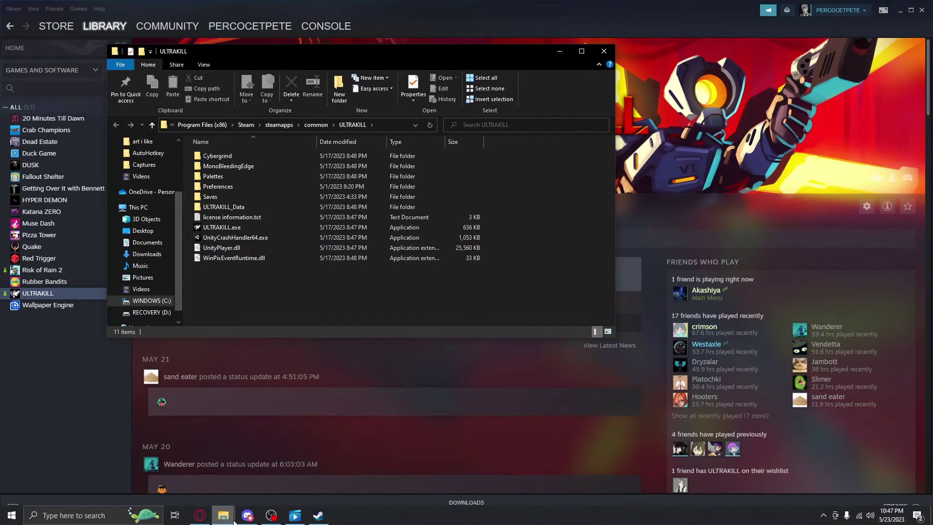
Bring up the depot_1229491 folder window and arrange it beside the installed ULTRAKILL folder window so both are accessible.
left_click(223, 516)
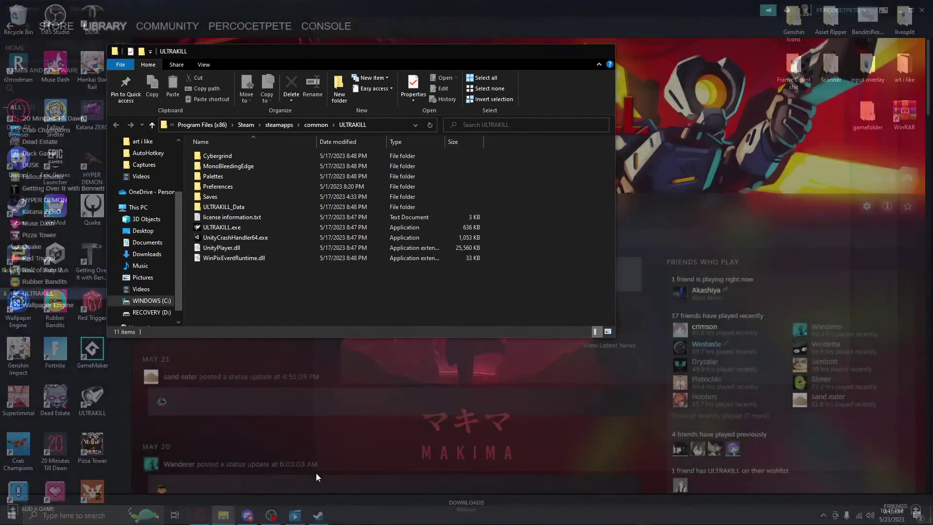
left_click(316, 475)
left_click_drag(319, 51, 456, 89)
mouse_move(229, 522)
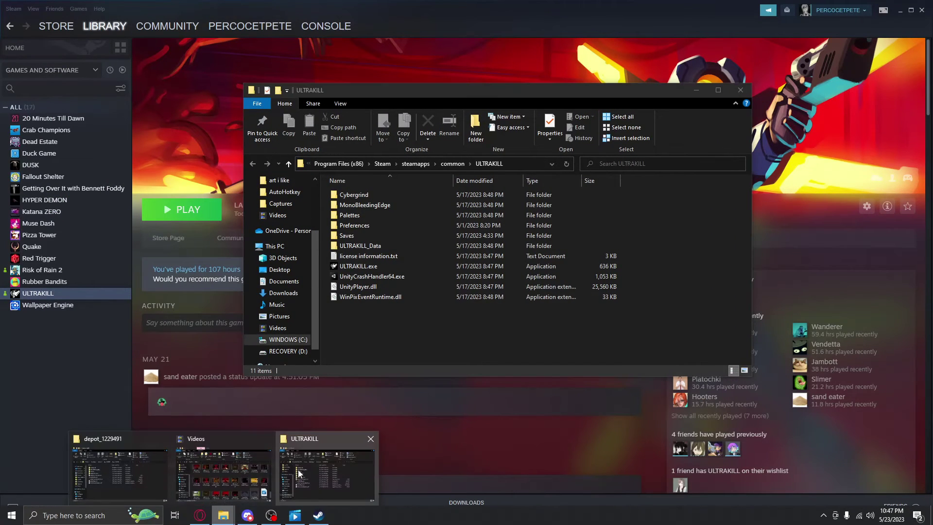
left_click(110, 471)
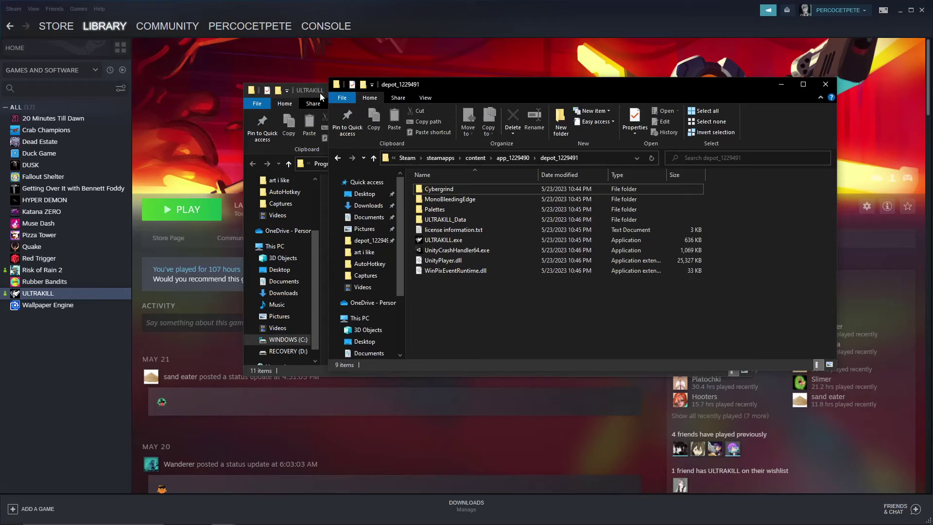
left_click_drag(320, 92, 204, 62)
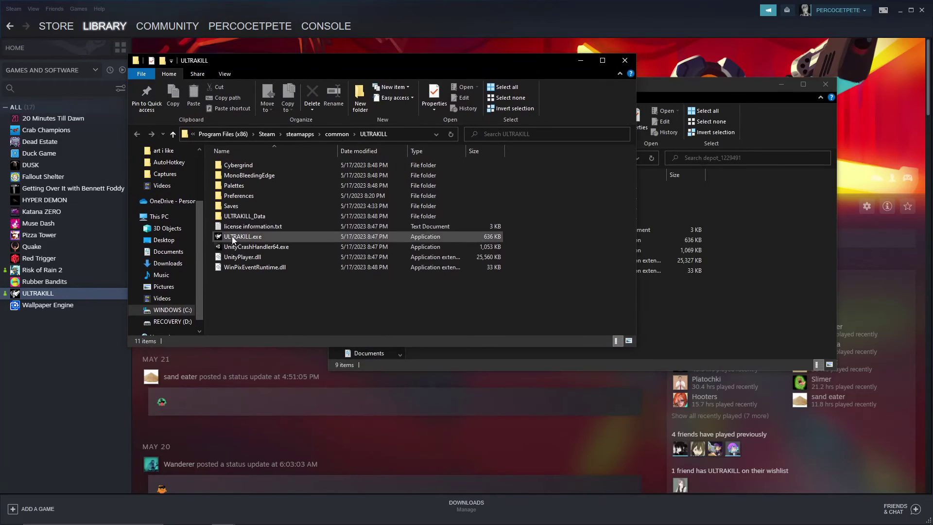
Copy the Palettes, Preferences and Saves folders from the installed ULTRAKILL folder into depot_1229491, replacing files with the same names.
left_click_drag(209, 194, 276, 206)
left_click(212, 193)
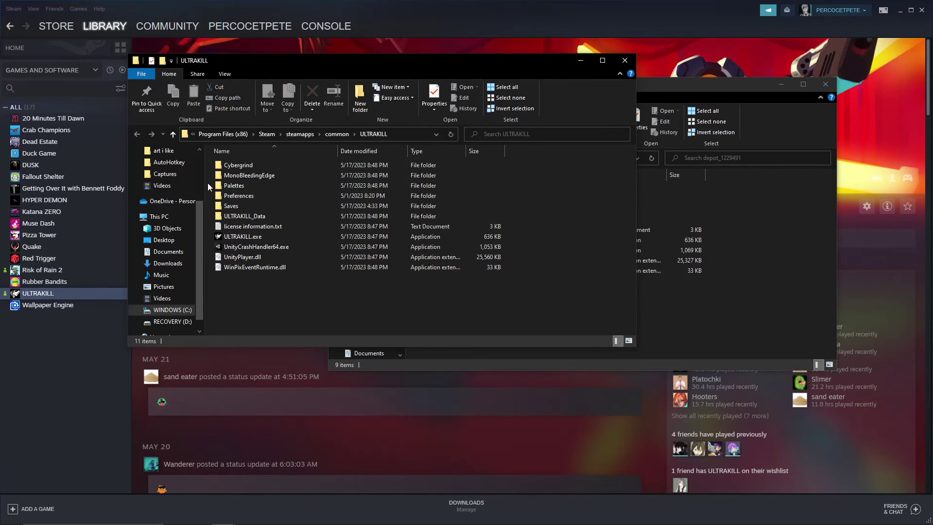
left_click_drag(210, 184, 263, 203)
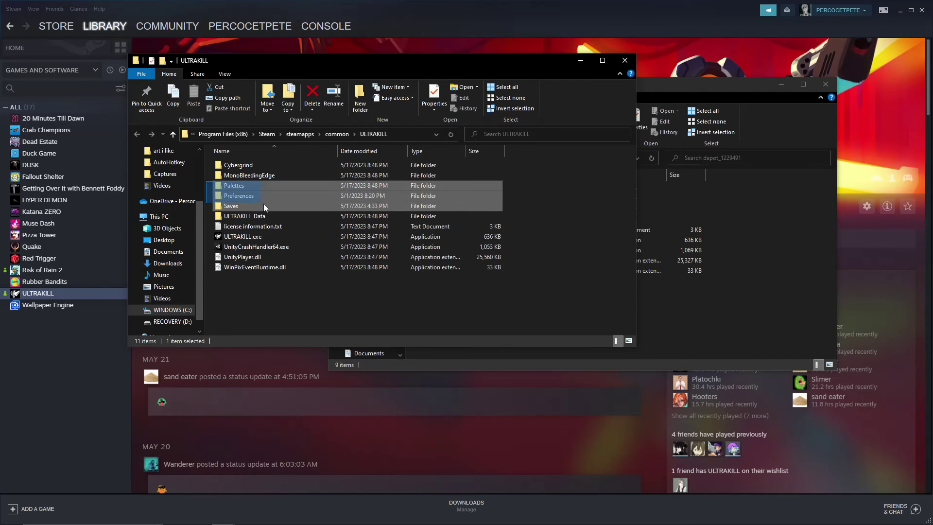
right_click(246, 184)
left_click(290, 306)
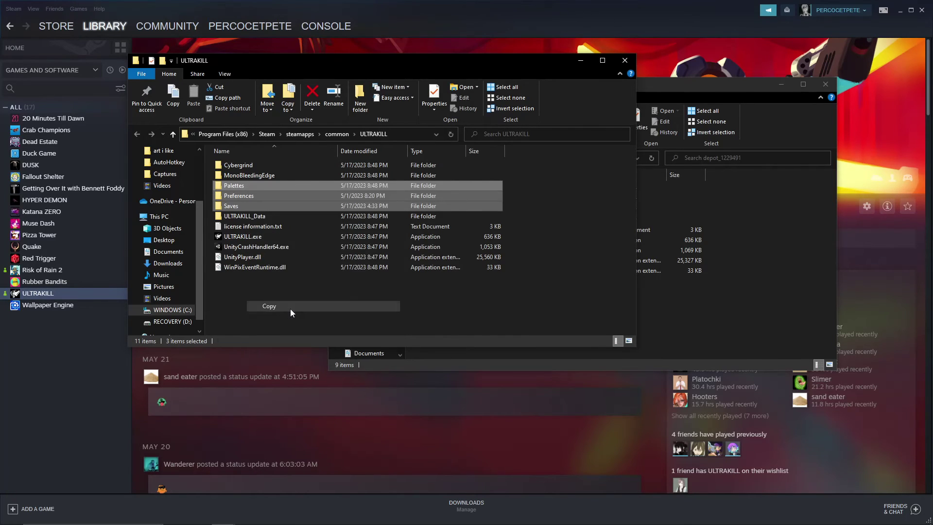
left_click(662, 316)
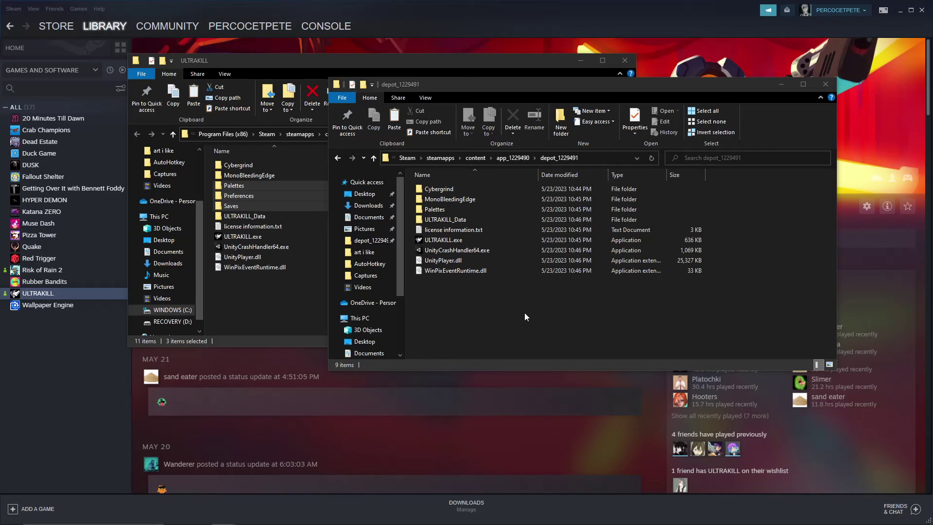
key("ctrl+v")
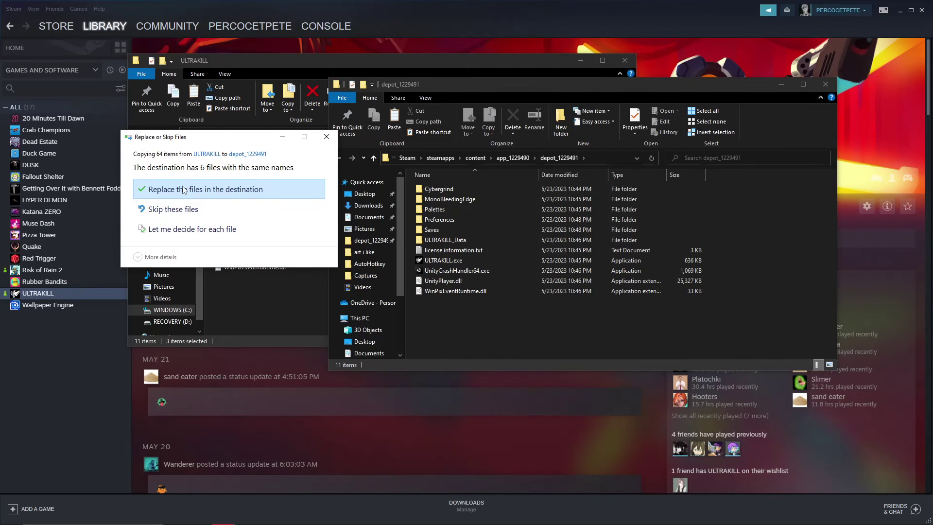
left_click(184, 190)
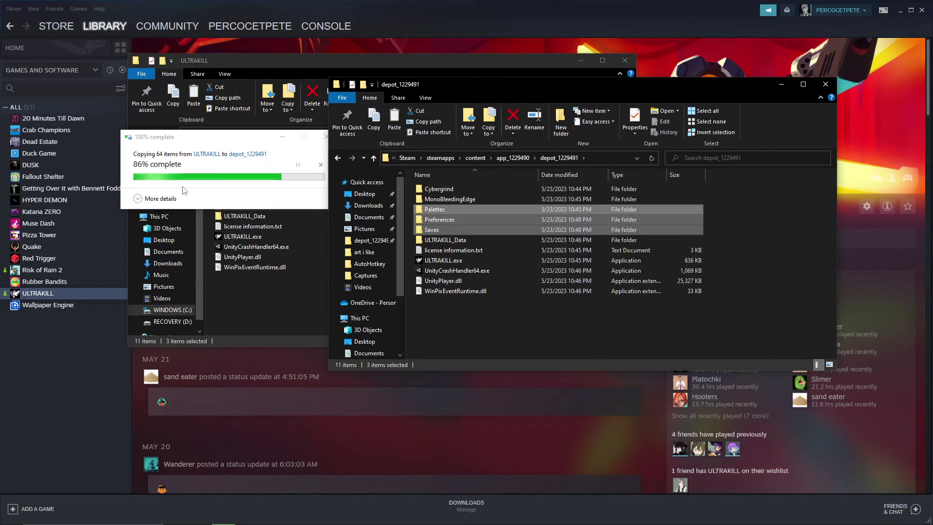
Launch ULTRAKILL.exe from the depot_1229491 folder.
left_click(513, 345)
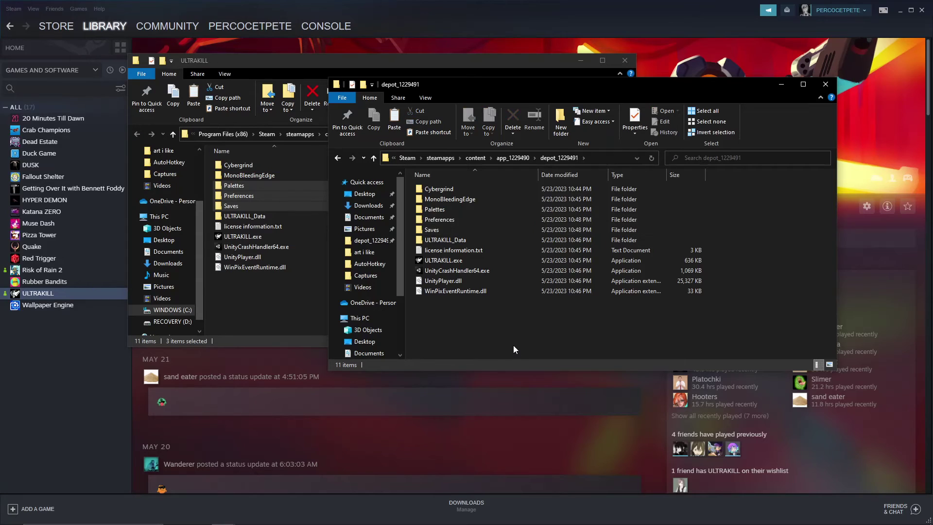
double_click(463, 260)
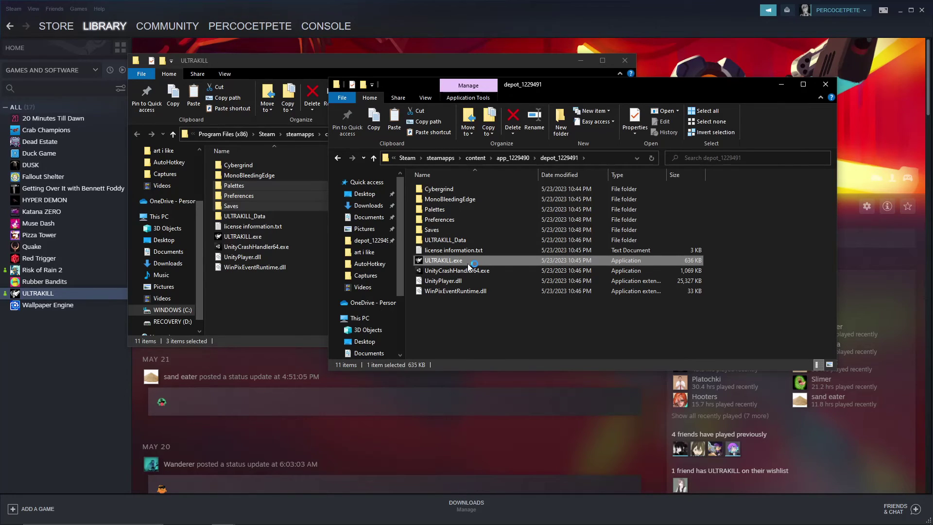